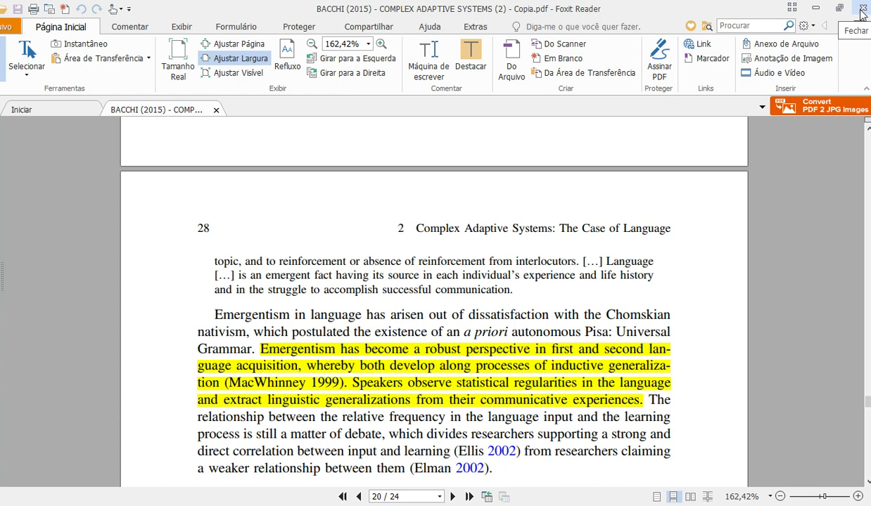
Close the open article PDF and minimize the PDF reader window
{"action": "left_click", "coordinate": [216, 110]}
{"action": "left_click", "coordinate": [814, 8]}
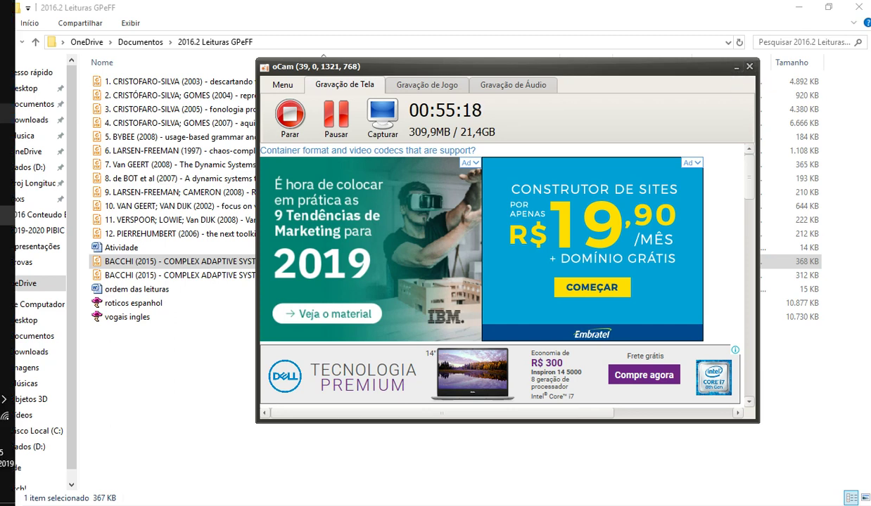
Switch to the Hangouts video call, stop sharing the screen, and minimize the call window
{"action": "mouse_move", "coordinate": [8, 50]}
{"action": "left_click", "coordinate": [36, 142]}
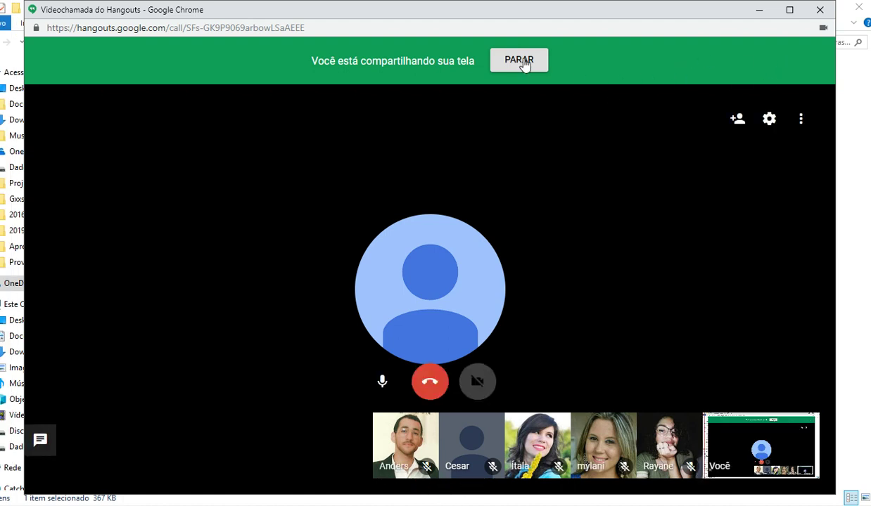
{"action": "left_click", "coordinate": [522, 65]}
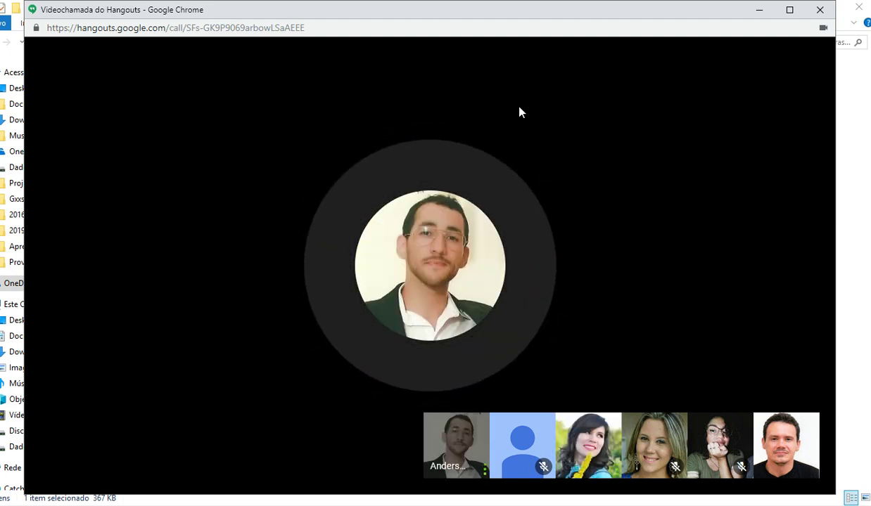
{"action": "left_click", "coordinate": [756, 11]}
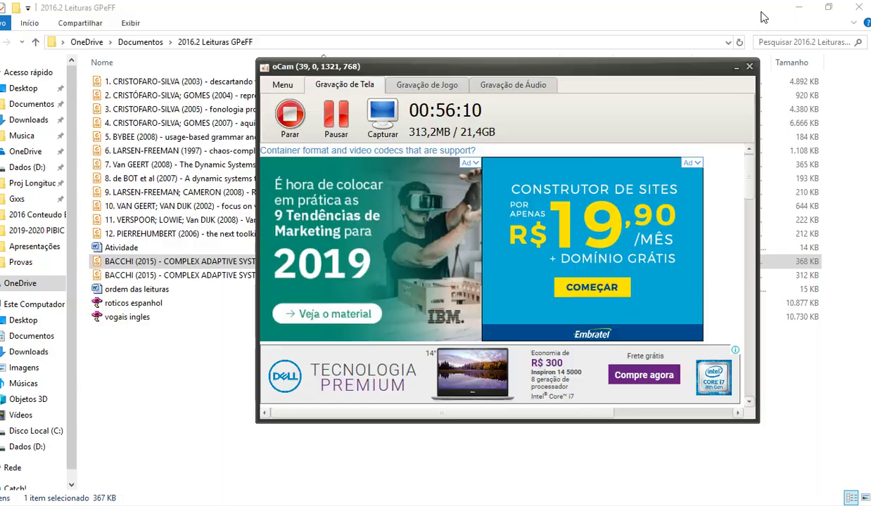
Open the Proj Longitudinal Ingles folder inside Documentos in File Explorer
{"action": "left_click", "coordinate": [33, 105]}
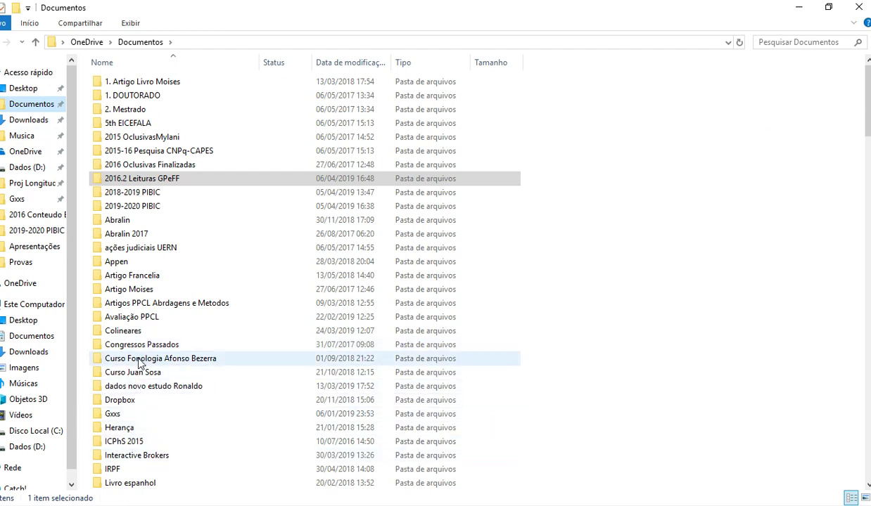
{"action": "scroll", "coordinate": [137, 362], "scroll_direction": "down", "scroll_amount": 3}
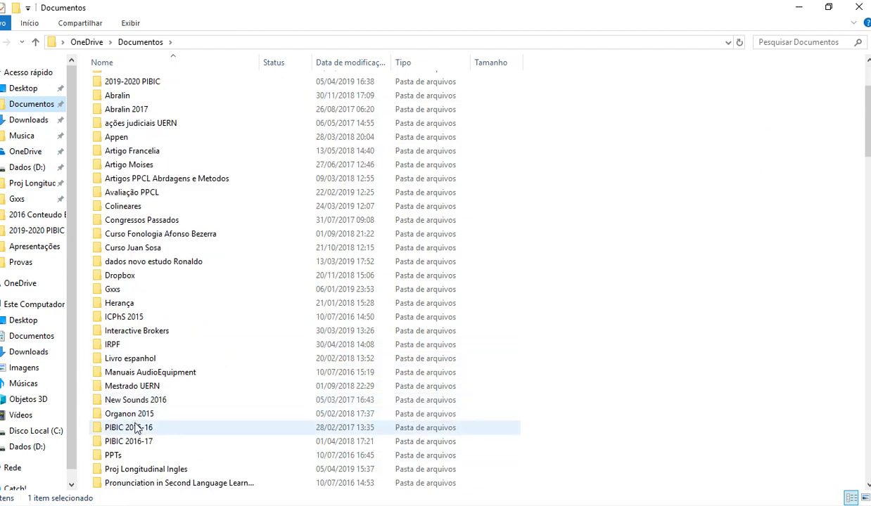
{"action": "double_click", "coordinate": [133, 467]}
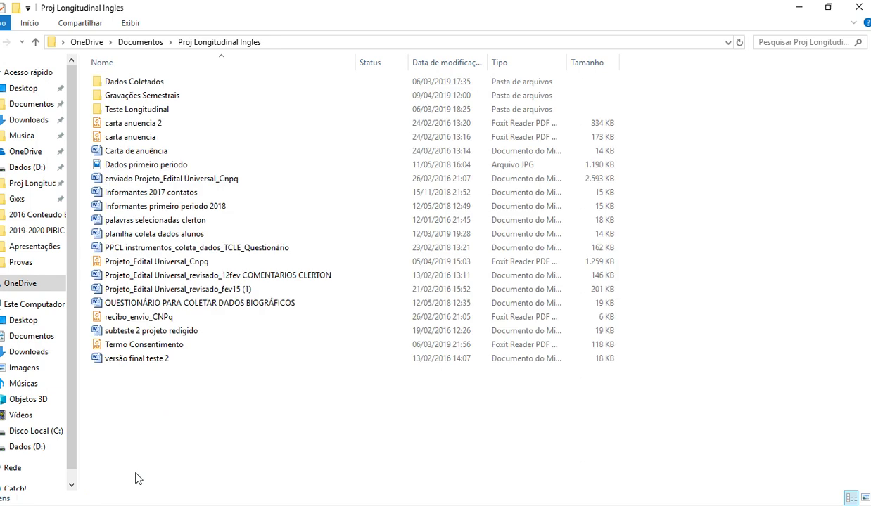
{"action": "left_click", "coordinate": [129, 84]}
{"action": "double_click", "coordinate": [129, 85]}
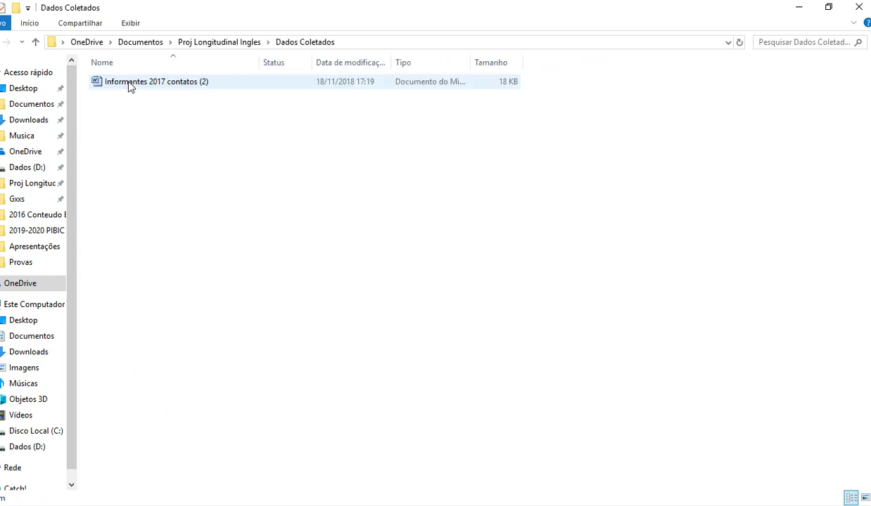
{"action": "left_click", "coordinate": [35, 42]}
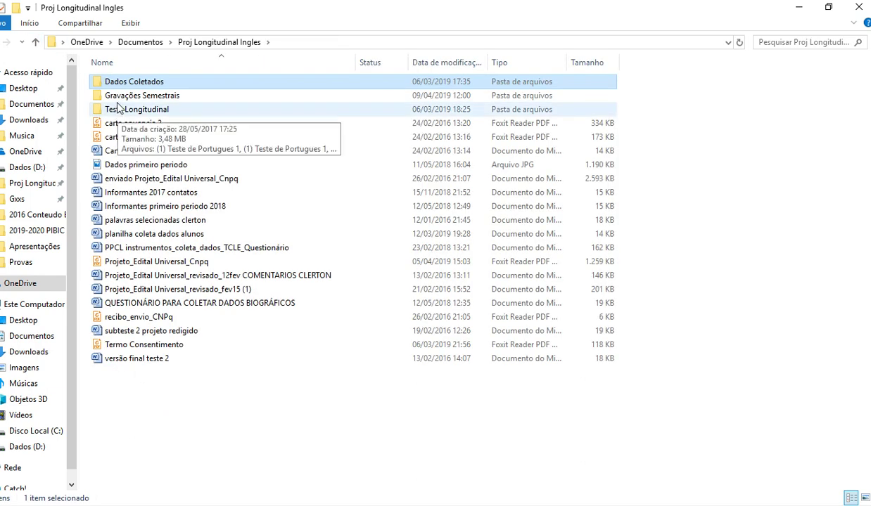
Open the Controle Entrevista-Dados workbook from the Gravações Semestrais folder and dismiss the Office activation notice
{"action": "double_click", "coordinate": [134, 95]}
{"action": "left_click", "coordinate": [128, 151]}
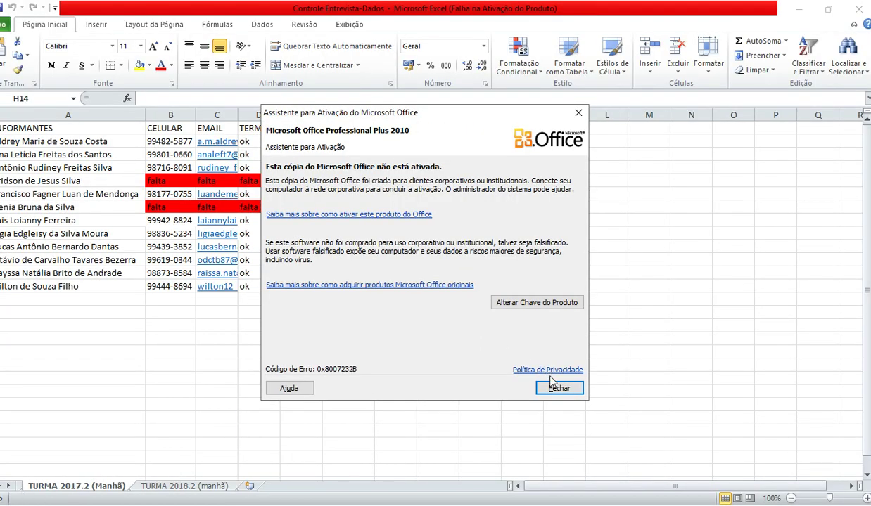
{"action": "left_click", "coordinate": [536, 372]}
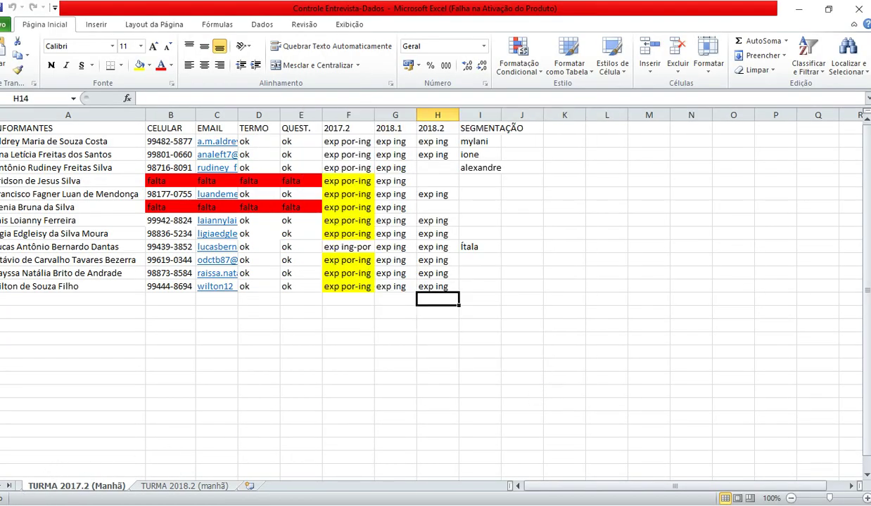
Review every informant's 2018.2 entry on the TURMA 2017.1 (noite) sheet and glance at the TURMA 2018.1 (noite) sheet
{"action": "left_click", "coordinate": [90, 485]}
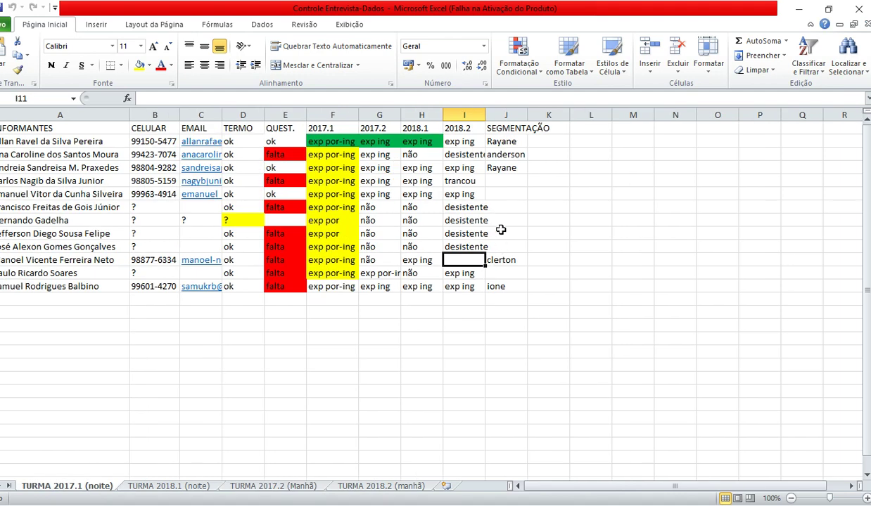
{"action": "left_click", "coordinate": [464, 141]}
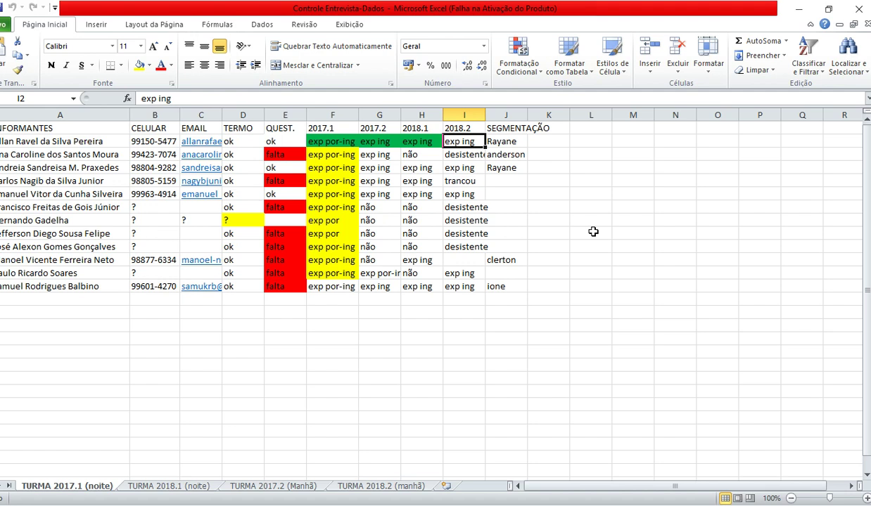
{"action": "key", "text": "Down"}
{"action": "key", "text": "Down"}
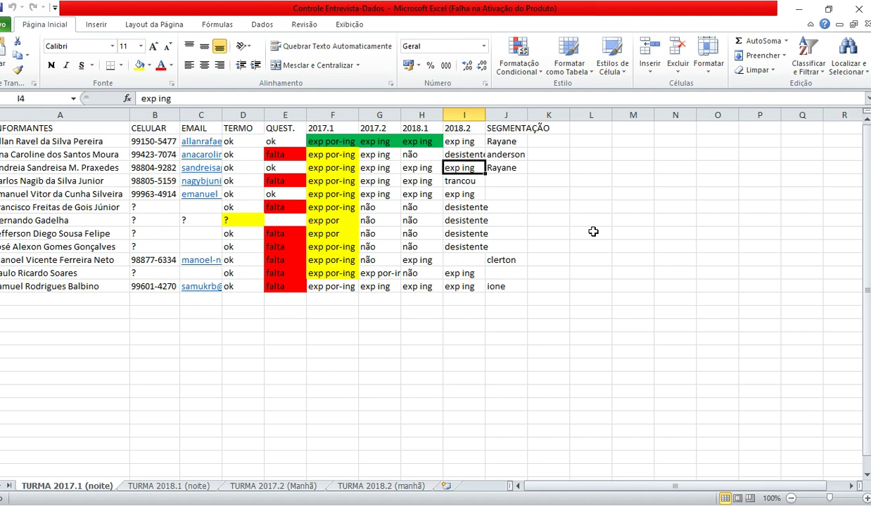
{"action": "key", "text": "Down"}
{"action": "key", "text": "Down"}
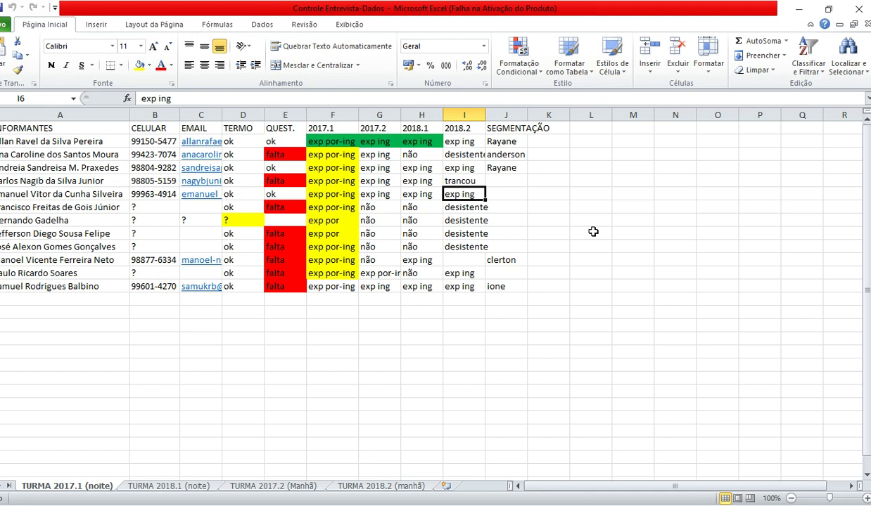
{"action": "key", "text": "Down"}
{"action": "key", "text": "Down"}
{"action": "key", "text": "Down"}
{"action": "key", "text": "Down"}
{"action": "key", "text": "Down"}
{"action": "key", "text": "Down"}
{"action": "key", "text": "Down"}
{"action": "key", "text": "Up"}
{"action": "key", "text": "Down"}
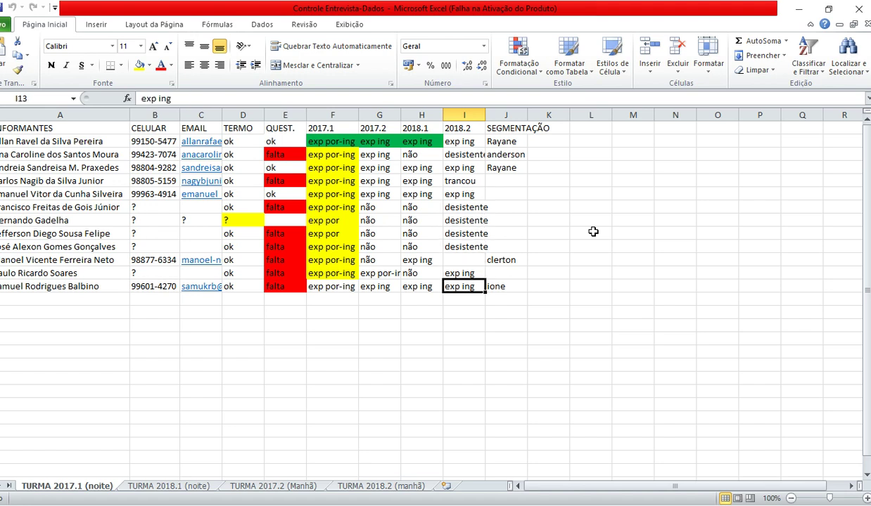
{"action": "key", "text": "Up"}
{"action": "key", "text": "Up"}
{"action": "key", "text": "Up"}
{"action": "key", "text": "Up"}
{"action": "key", "text": "Up"}
{"action": "key", "text": "Up"}
{"action": "key", "text": "Up"}
{"action": "key", "text": "Up"}
{"action": "key", "text": "Up"}
{"action": "key", "text": "Up"}
{"action": "key", "text": "Up"}
{"action": "key", "text": "Down"}
{"action": "key", "text": "Down"}
{"action": "key", "text": "Down"}
{"action": "key", "text": "Down"}
{"action": "key", "text": "Down"}
{"action": "key", "text": "Down"}
{"action": "key", "text": "Down"}
{"action": "key", "text": "Down"}
{"action": "key", "text": "Down"}
{"action": "key", "text": "Down"}
{"action": "key", "text": "Down"}
{"action": "key", "text": "Up"}
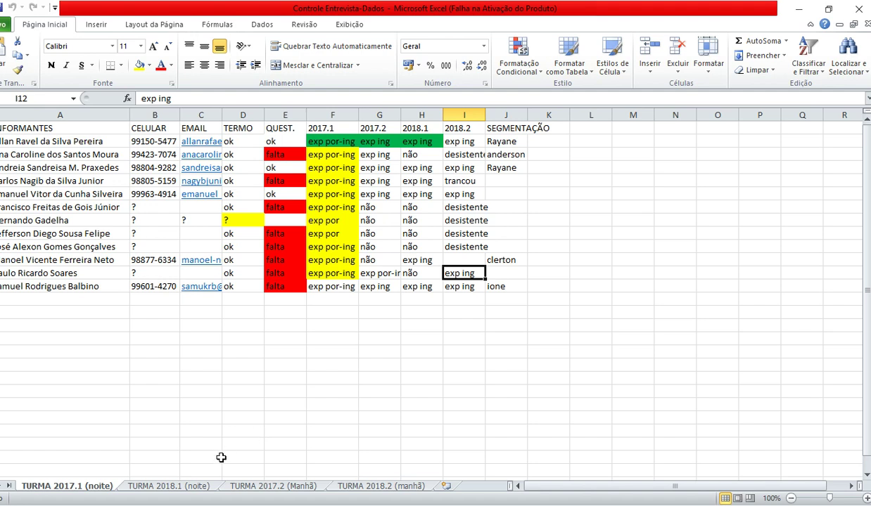
{"action": "left_click", "coordinate": [168, 486]}
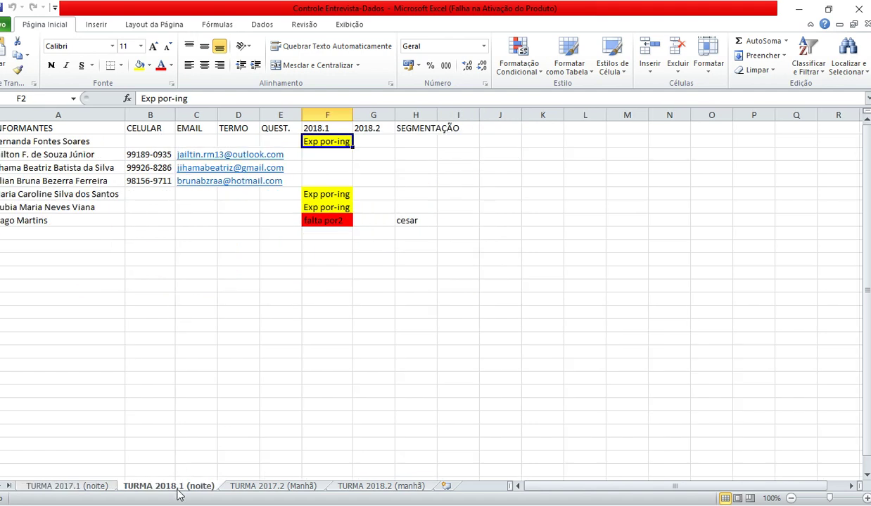
{"action": "left_click", "coordinate": [106, 485]}
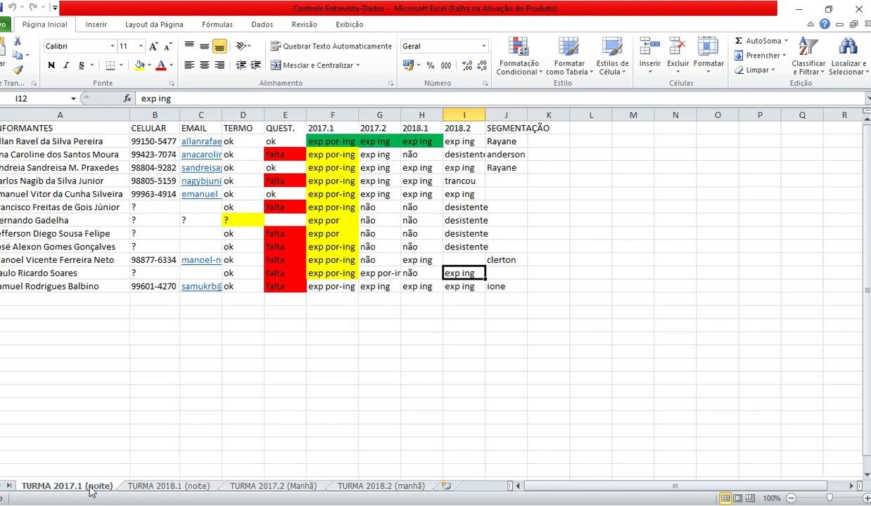
Enter "exp ing" in the empty 2018.2 cell I11 of the TURMA 2017.1 (noite) sheet
{"action": "left_click", "coordinate": [470, 143]}
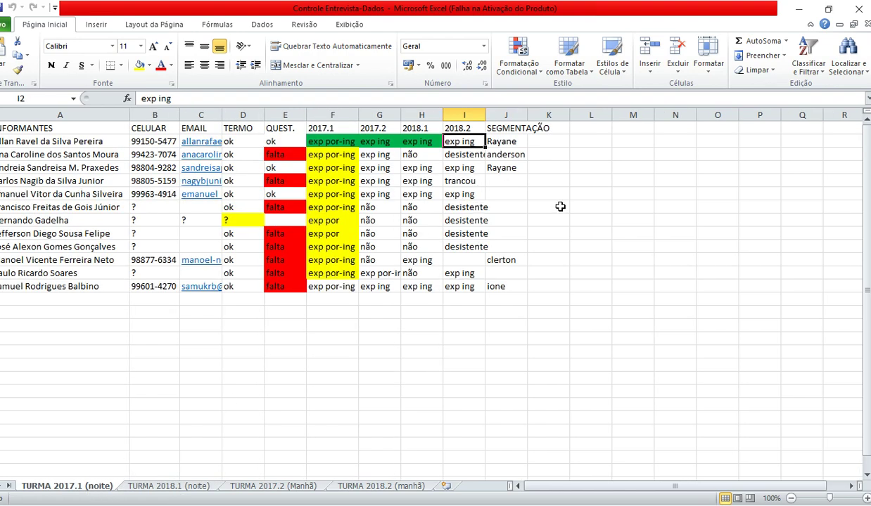
{"action": "key", "text": "Down"}
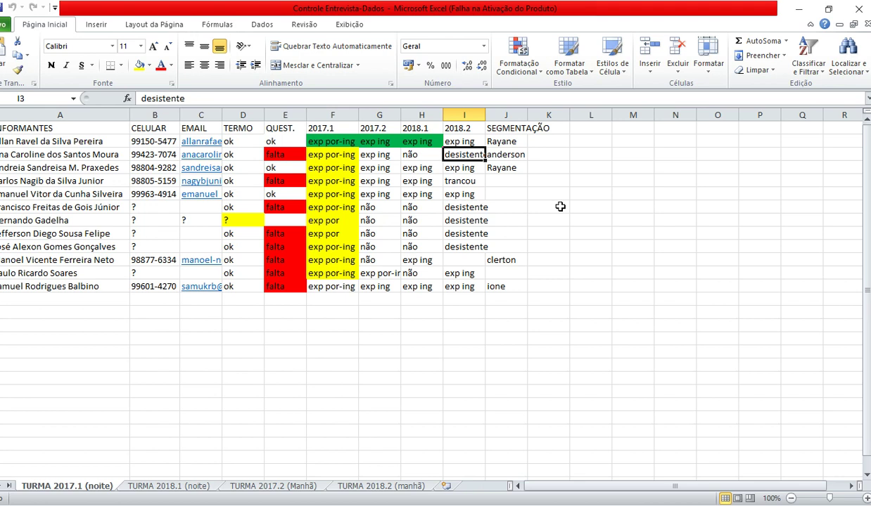
{"action": "key", "text": "Up"}
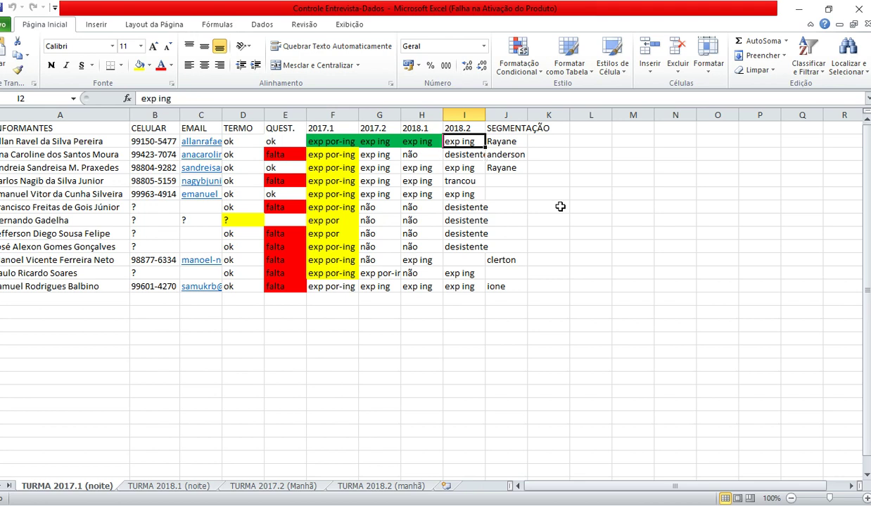
{"action": "key", "text": "Down"}
{"action": "key", "text": "Down"}
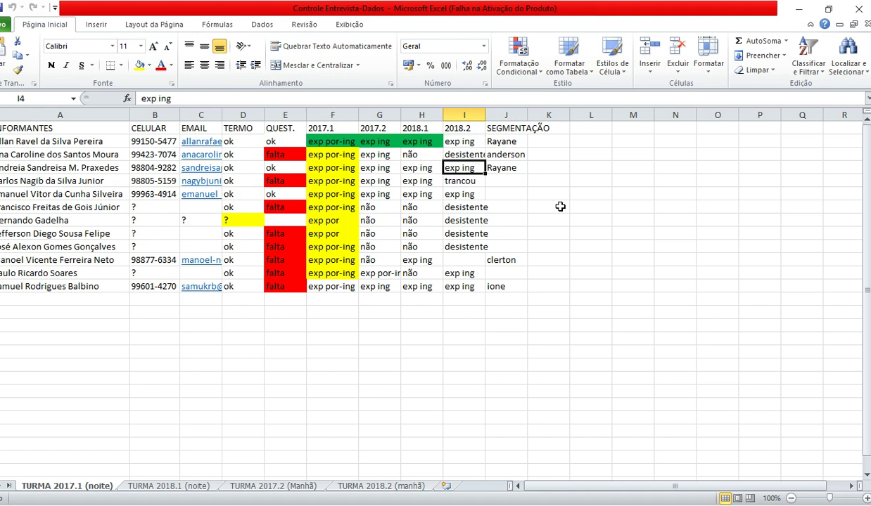
{"action": "key", "text": "Down"}
{"action": "key", "text": "Down"}
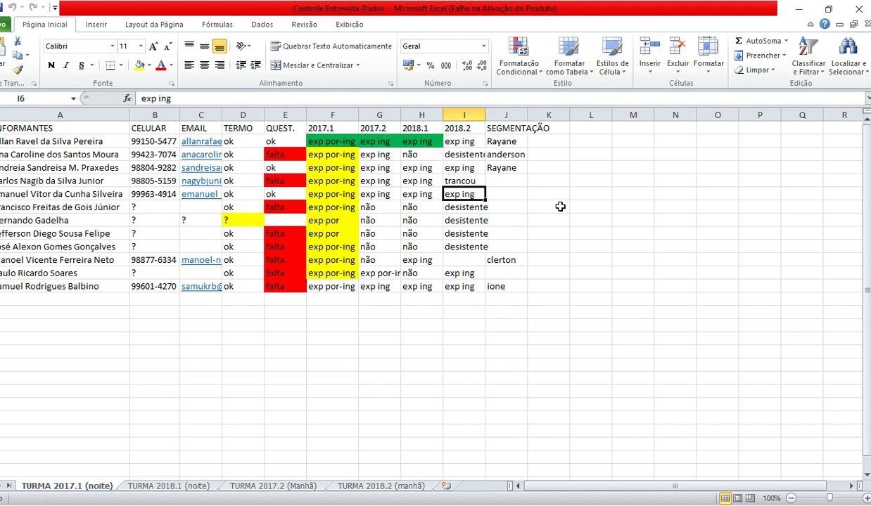
{"action": "key", "text": "Down"}
{"action": "key", "text": "Down"}
{"action": "key", "text": "Down"}
{"action": "key", "text": "Down"}
{"action": "key", "text": "Down"}
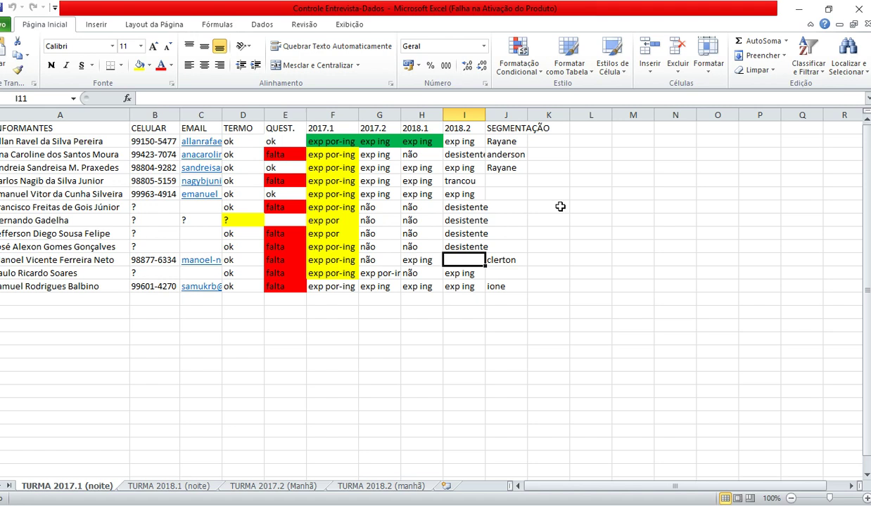
{"action": "type", "text": "exp ing"}
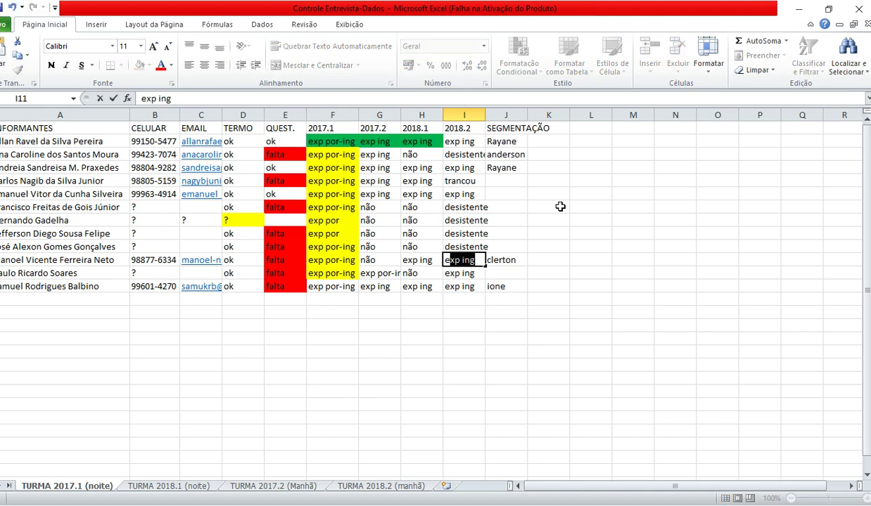
{"action": "key", "text": "Return"}
{"action": "key", "text": "Return"}
{"action": "key", "text": "Return"}
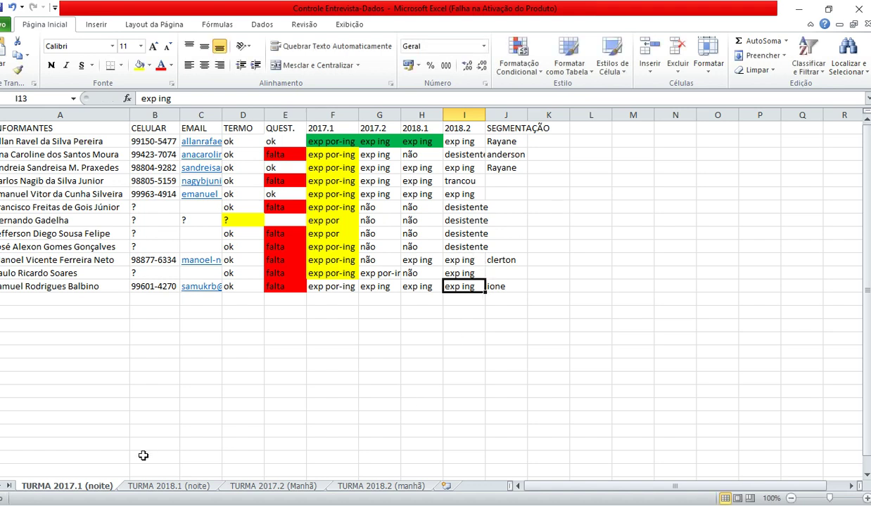
Enter "exp ing" in the 2018.2 cell H4 of the TURMA 2017.2 (Manhã) sheet
{"action": "left_click", "coordinate": [155, 485]}
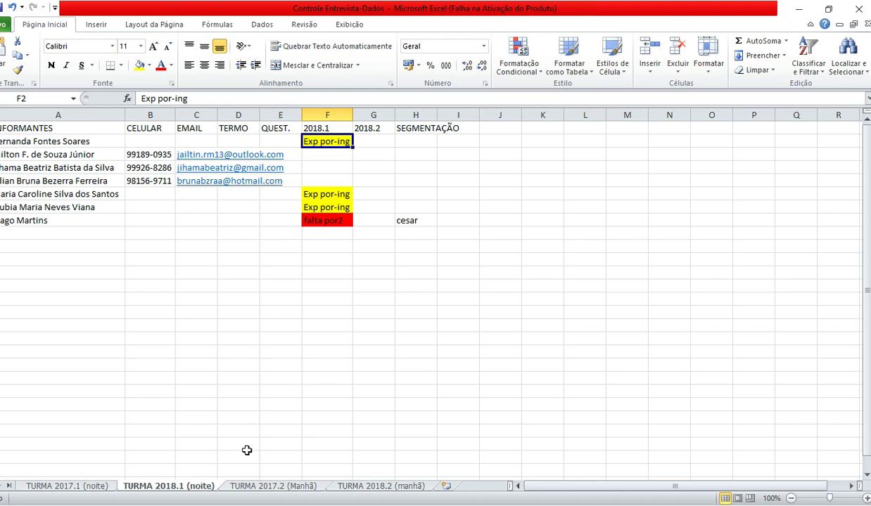
{"action": "mouse_move", "coordinate": [272, 495]}
{"action": "left_mouse_down"}
{"action": "mouse_move", "coordinate": [163, 480]}
{"action": "mouse_move", "coordinate": [282, 490]}
{"action": "mouse_move", "coordinate": [271, 493]}
{"action": "left_mouse_up"}
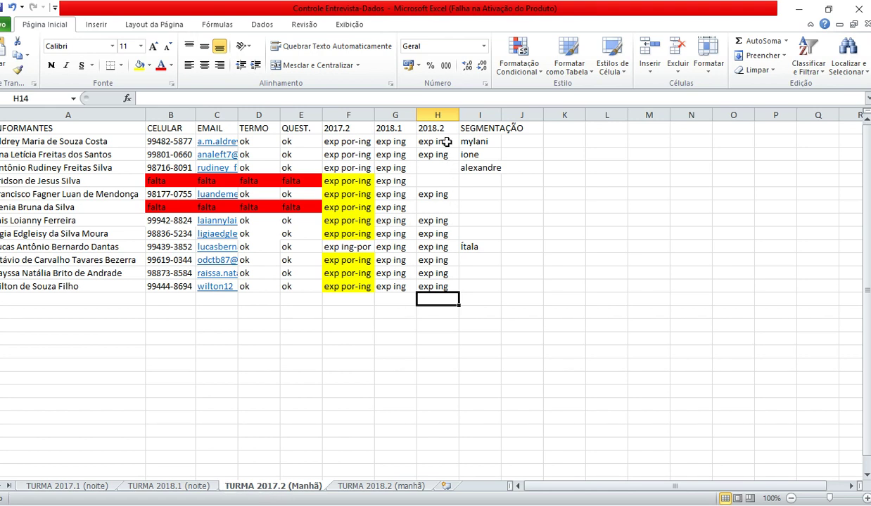
{"action": "left_click", "coordinate": [440, 167]}
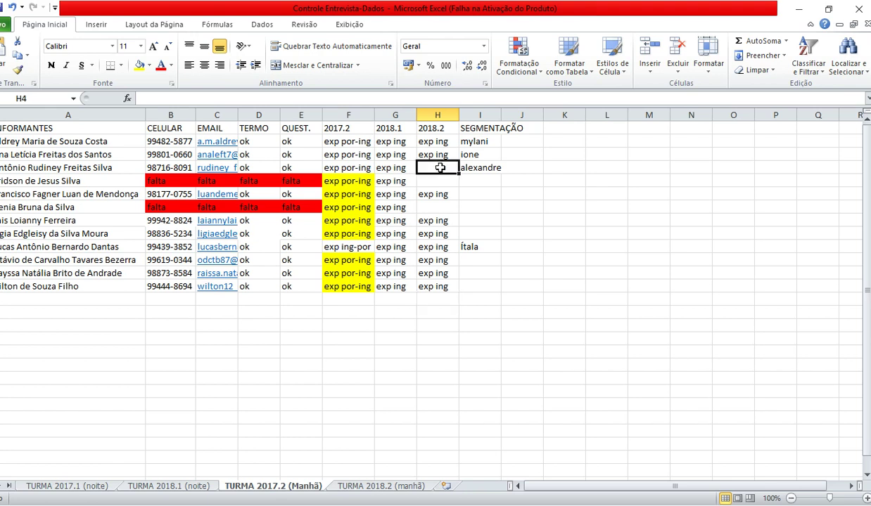
{"action": "key", "text": "Down"}
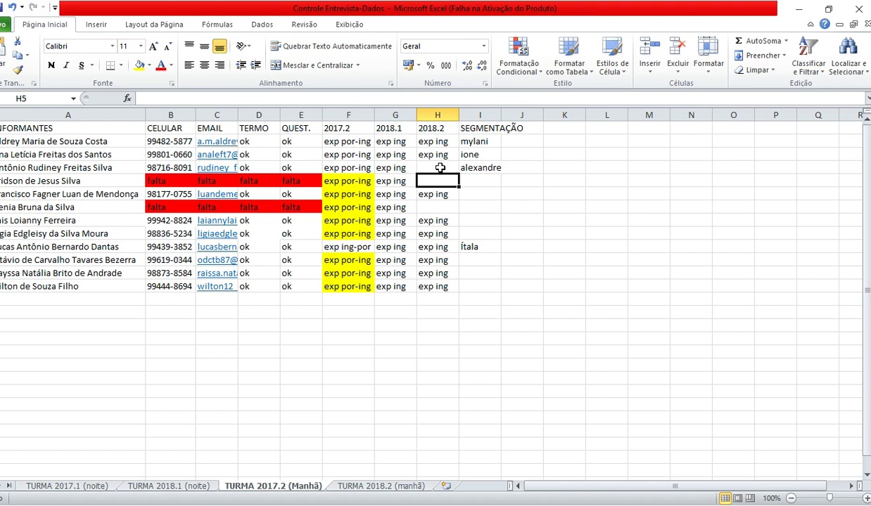
{"action": "left_click", "coordinate": [439, 167]}
{"action": "type", "text": "exp ing"}
{"action": "key", "text": "Return"}
{"action": "key", "text": "Down"}
{"action": "key", "text": "Down"}
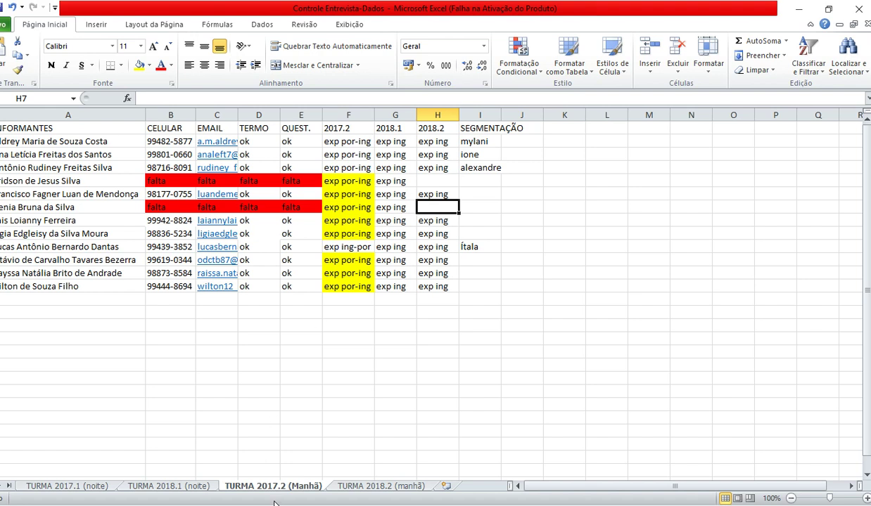
Enter "Exp por-ing" in the 2018.2 cell G4 of the TURMA 2018.1 (noite) sheet and widen column G to fit it
{"action": "left_click", "coordinate": [182, 486]}
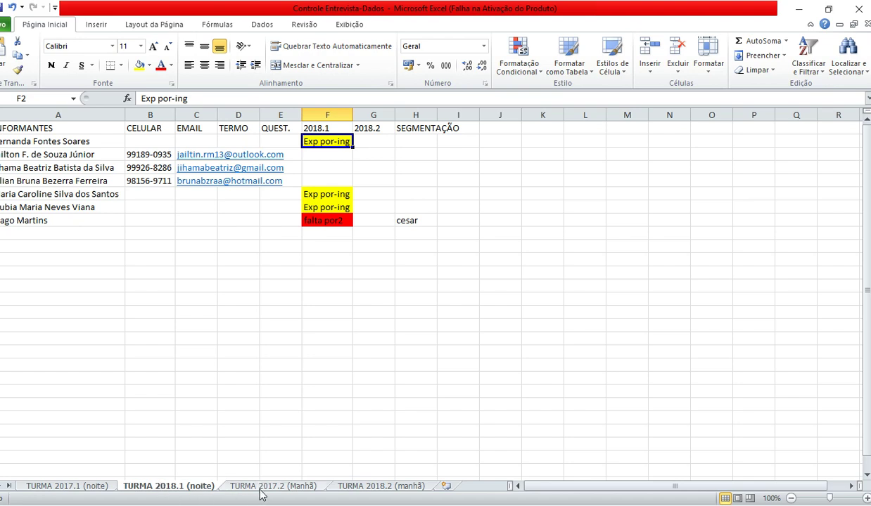
{"action": "left_click", "coordinate": [372, 138]}
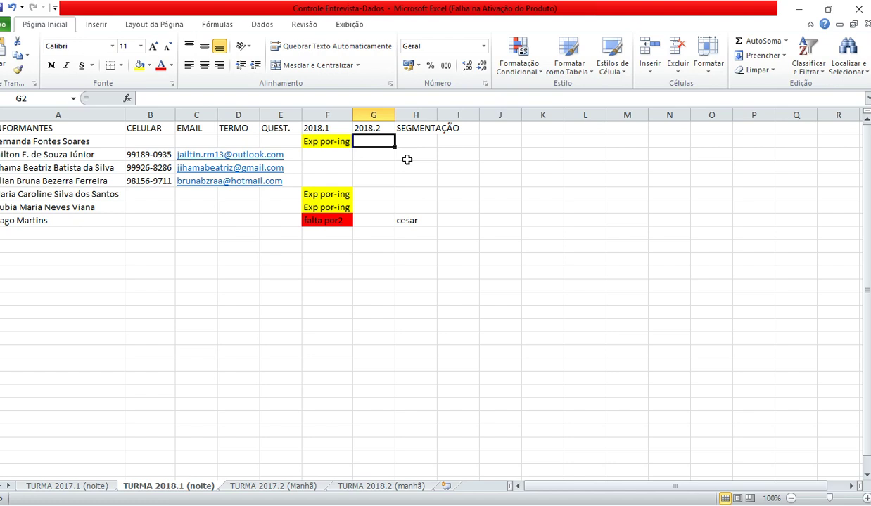
{"action": "key", "text": "Down"}
{"action": "key", "text": "Down"}
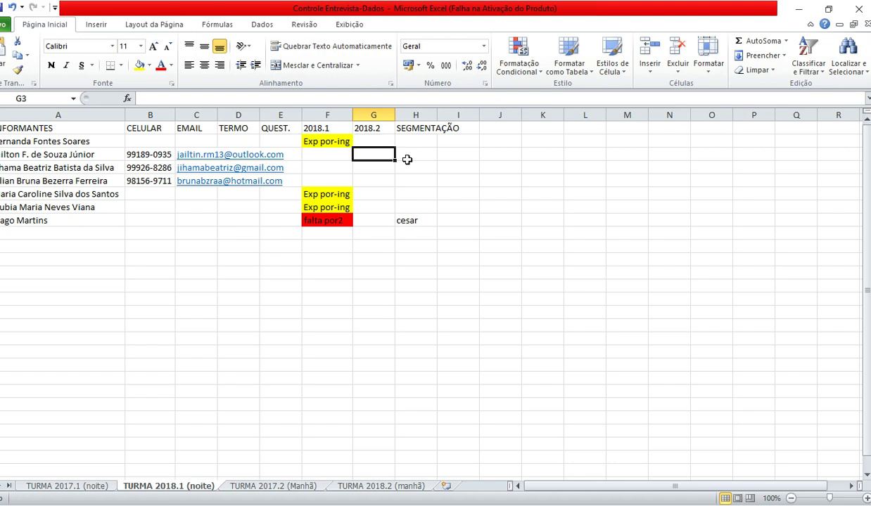
{"action": "key", "text": "Left"}
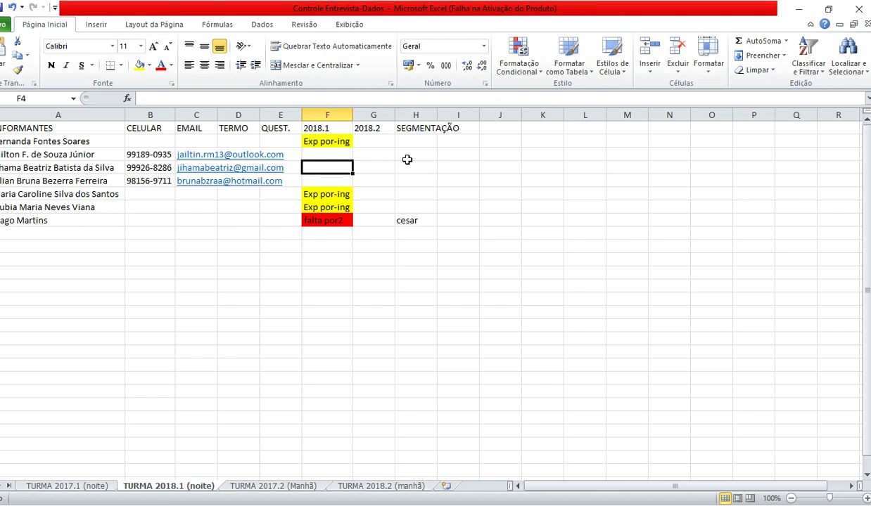
{"action": "key", "text": "Right"}
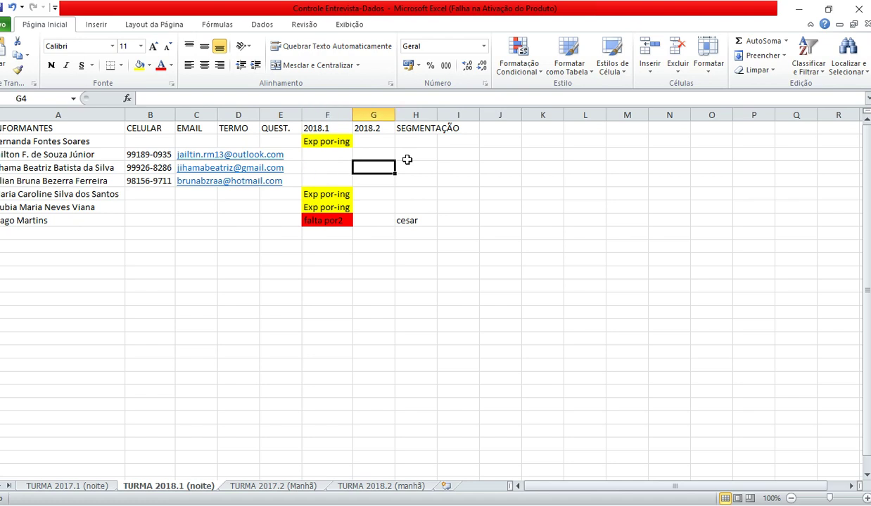
{"action": "type", "text": "Exp"}
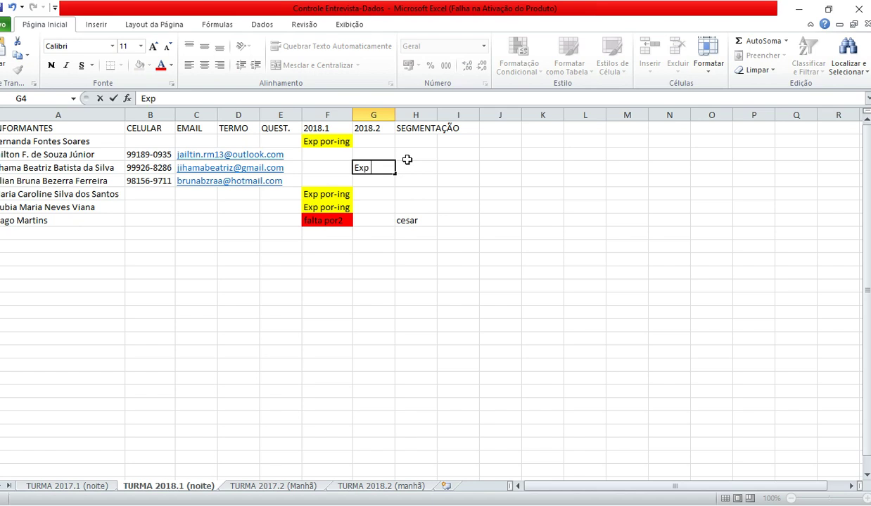
{"action": "type", "text": "por-ing"}
{"action": "key", "text": "Return"}
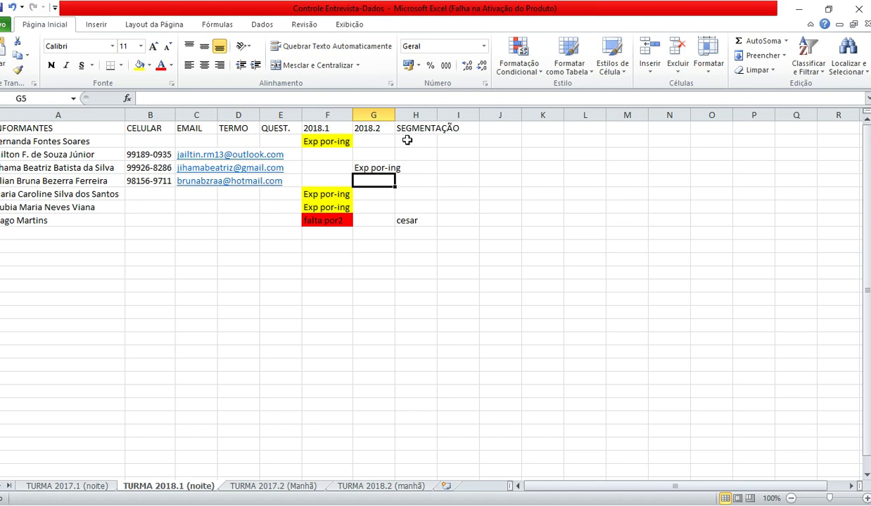
{"action": "left_click_drag", "start_coordinate": [394, 114], "coordinate": [403, 114]}
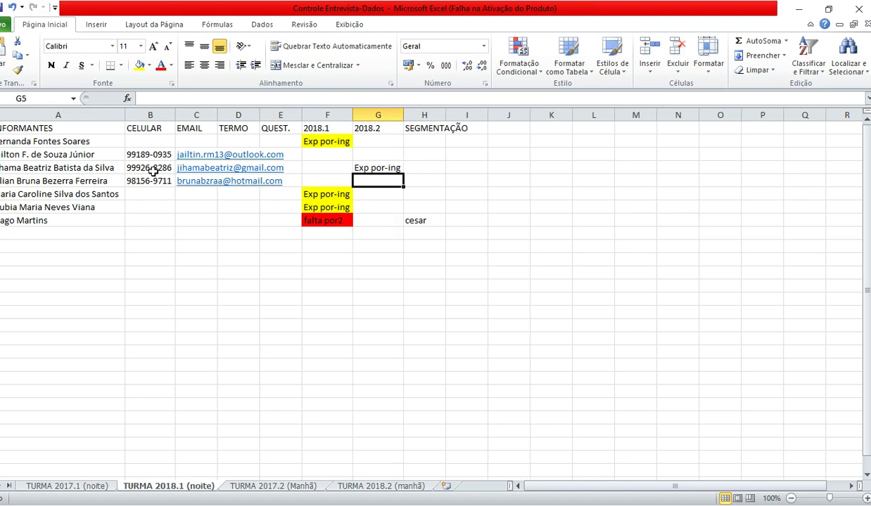
Change the first letter of the informant's name in cell A4 to "F" and reselect the 2018.2 entry in G4
{"action": "left_click", "coordinate": [28, 169]}
{"action": "left_click", "coordinate": [143, 98]}
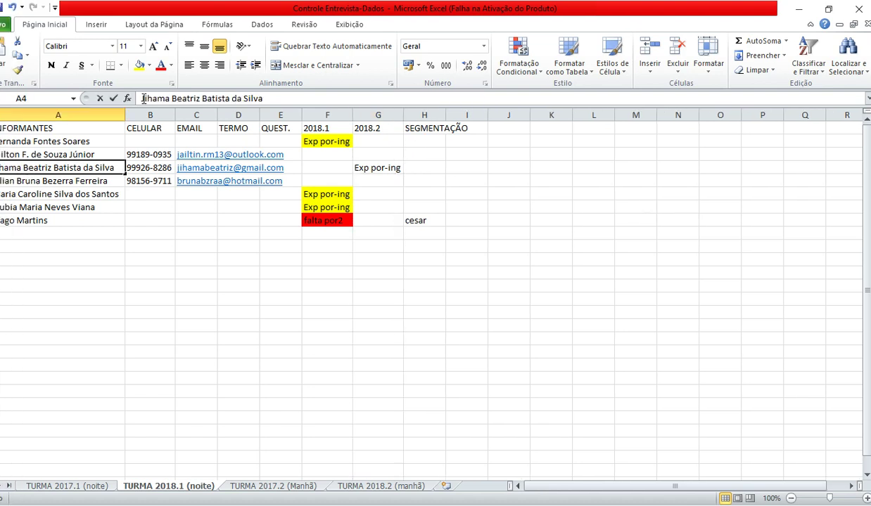
{"action": "key", "text": "BackSpace"}
{"action": "type", "text": "F"}
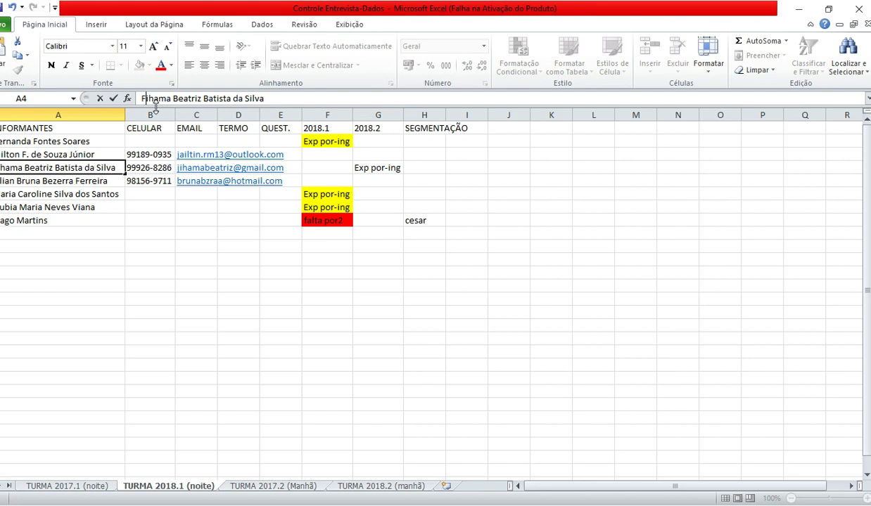
{"action": "left_click", "coordinate": [415, 182]}
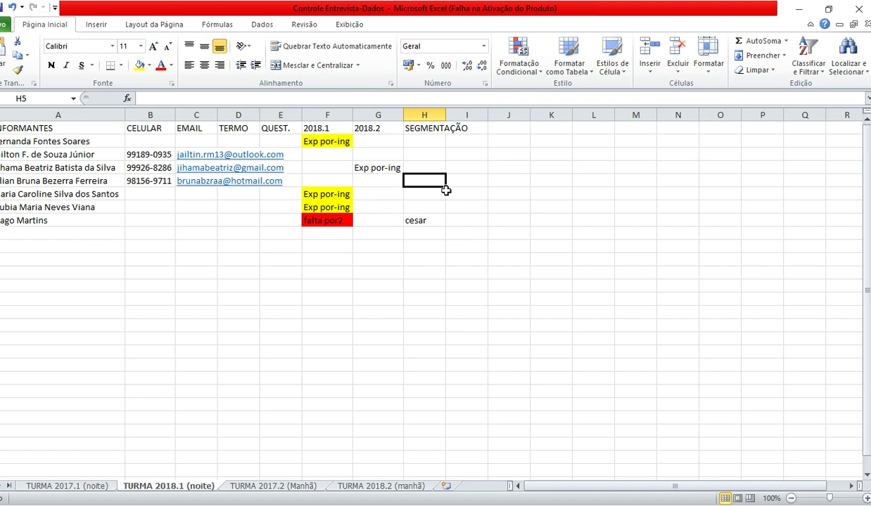
{"action": "left_click", "coordinate": [376, 168]}
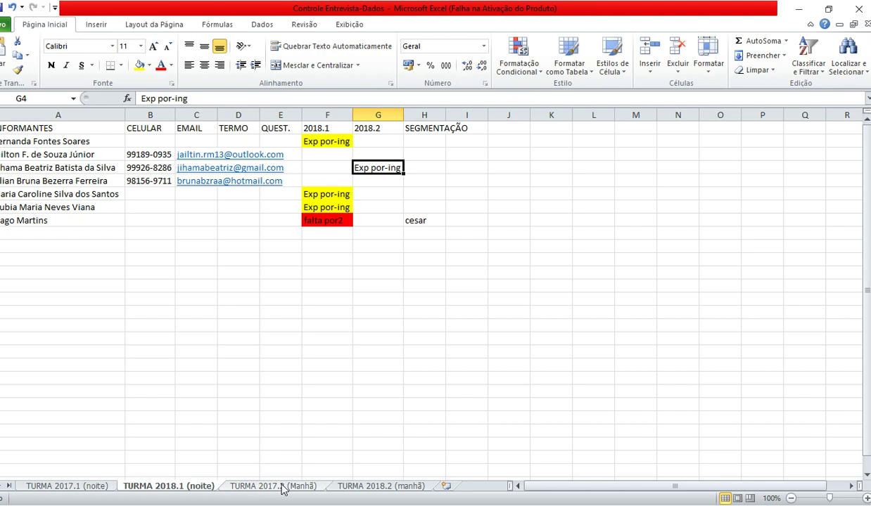
Review the informants listed from A2 to A11 on the TURMA 2018.2 (manhã) sheet
{"action": "left_click", "coordinate": [350, 486]}
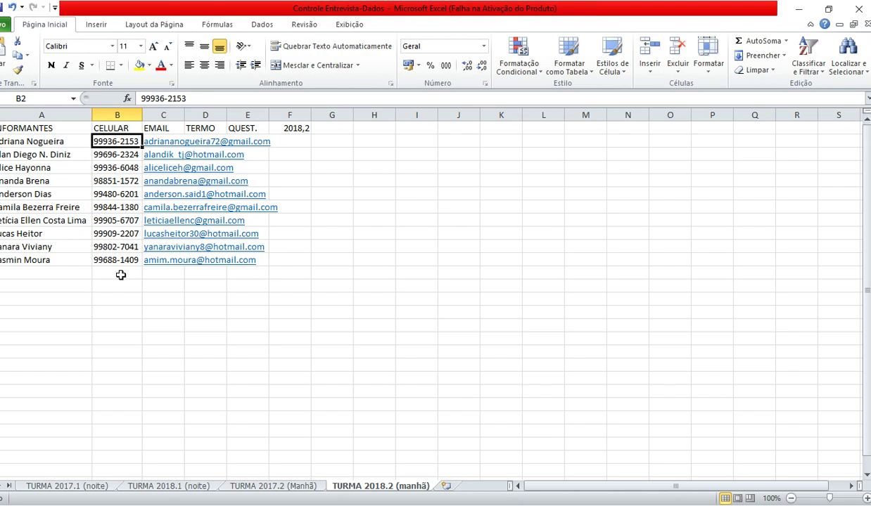
{"action": "left_click", "coordinate": [54, 144]}
{"action": "key", "text": "Down"}
{"action": "key", "text": "Down"}
{"action": "key", "text": "Down"}
{"action": "key", "text": "Down"}
{"action": "key", "text": "Down"}
{"action": "key", "text": "Down"}
{"action": "key", "text": "Down"}
{"action": "key", "text": "Down"}
{"action": "key", "text": "Down"}
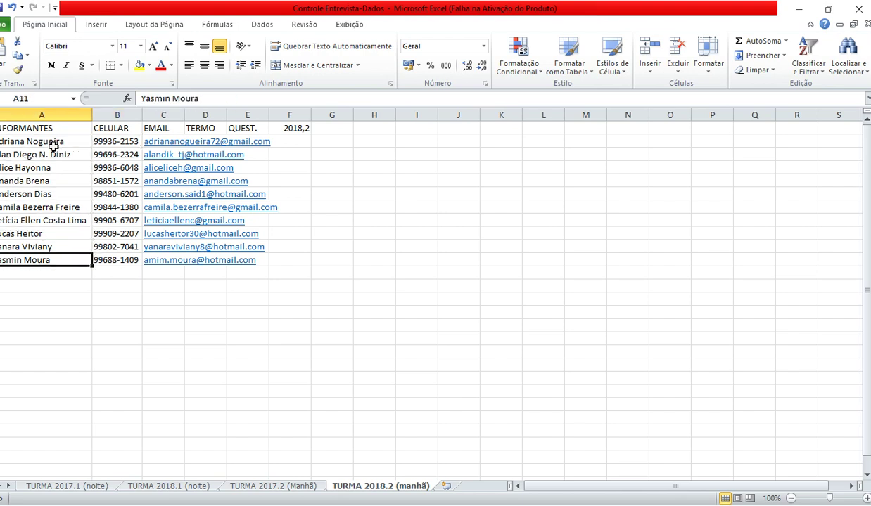
Copy "Exp por-ing" from cell G4 of TURMA 2018.1 (noite) into F7 of TURMA 2018.2 (manhã), keeping cell F6 empty
{"action": "left_click", "coordinate": [254, 485]}
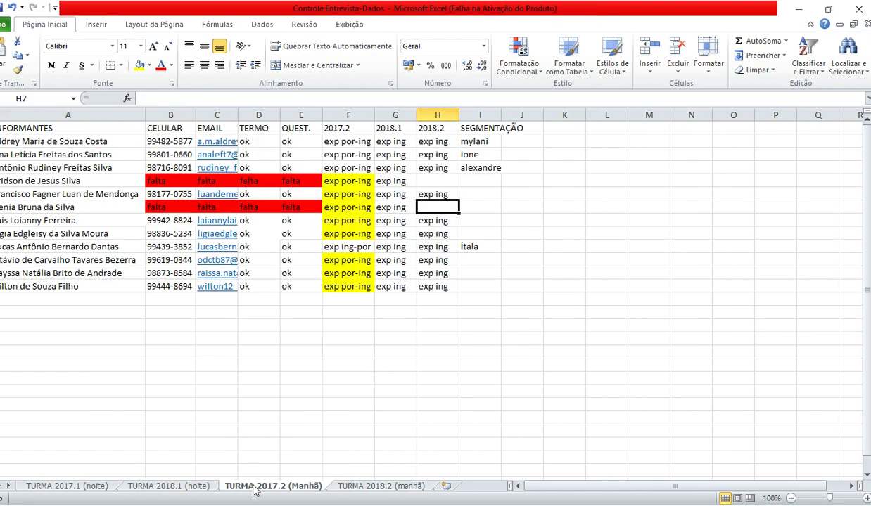
{"action": "left_click", "coordinate": [180, 487]}
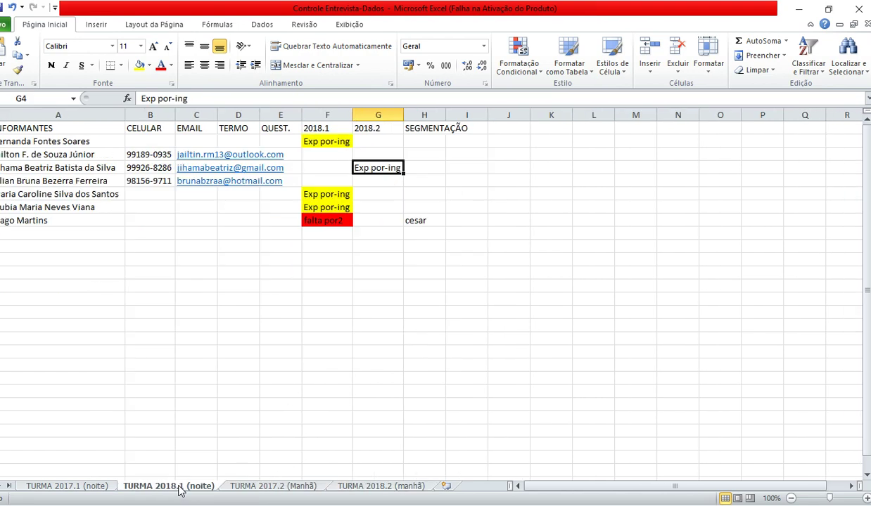
{"action": "key", "text": "ctrl+c"}
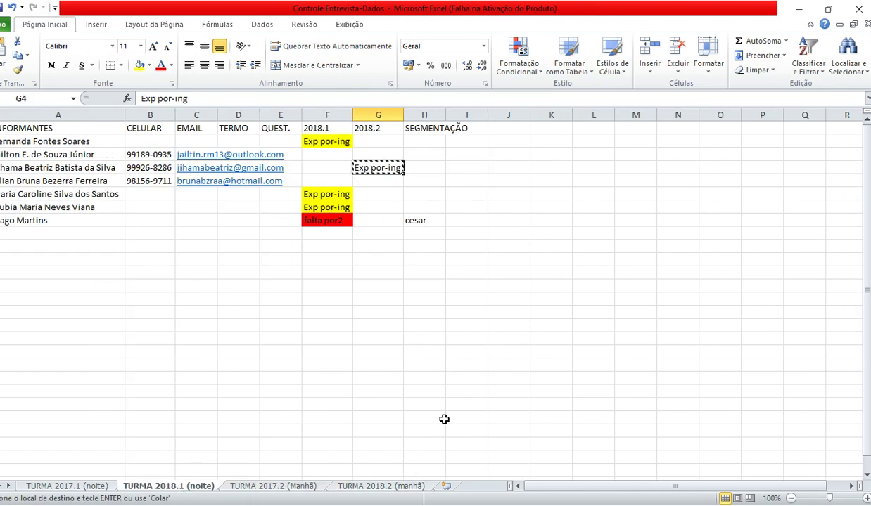
{"action": "left_click", "coordinate": [374, 485]}
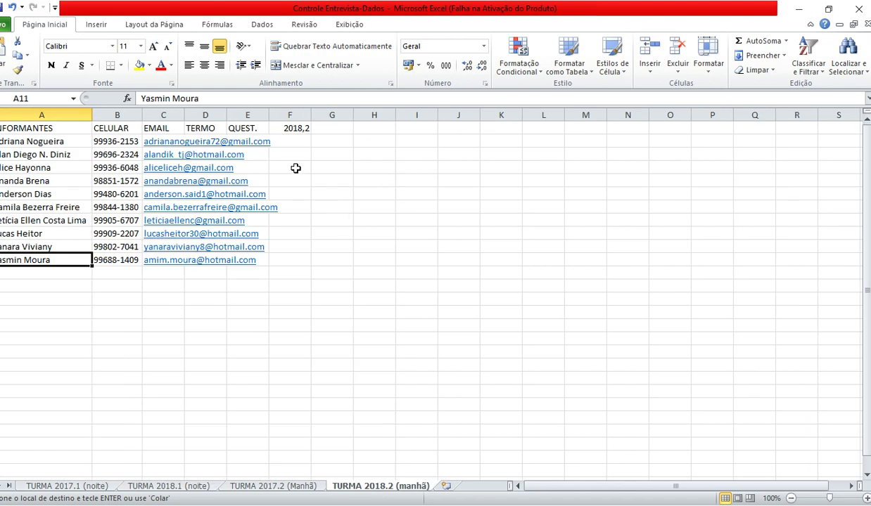
{"action": "left_click", "coordinate": [296, 192]}
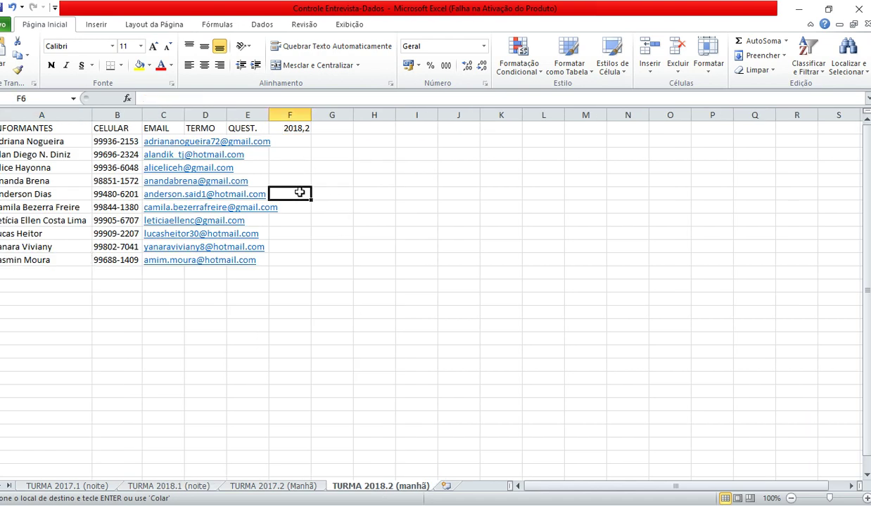
{"action": "key", "text": "ctrl+v"}
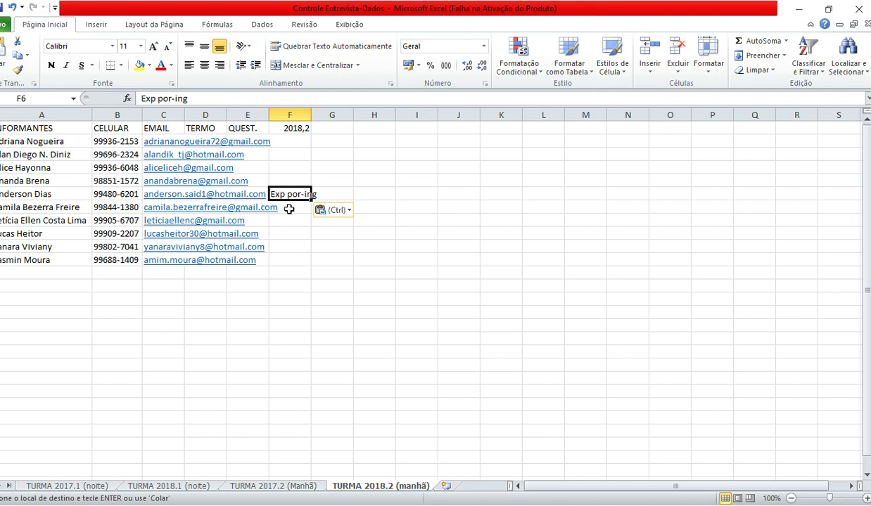
{"action": "left_click", "coordinate": [288, 209]}
{"action": "key", "text": "ctrl+v"}
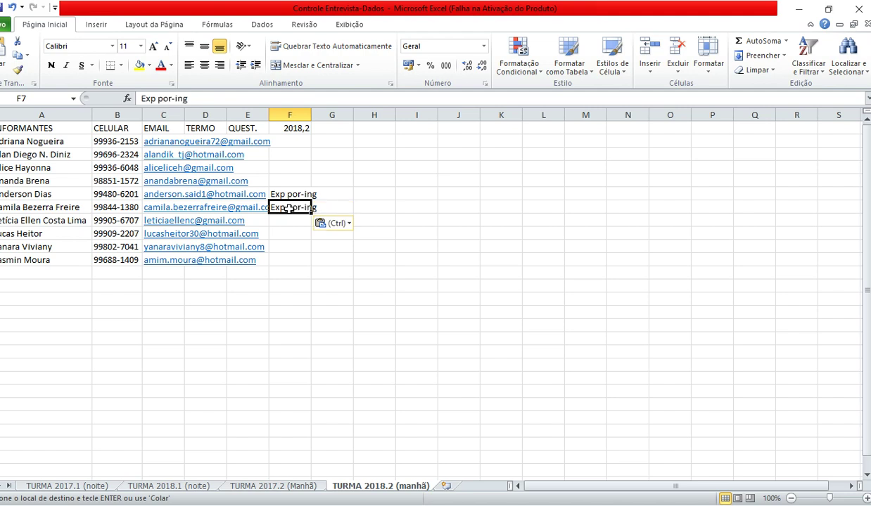
{"action": "left_click", "coordinate": [287, 192]}
{"action": "key", "text": "Delete"}
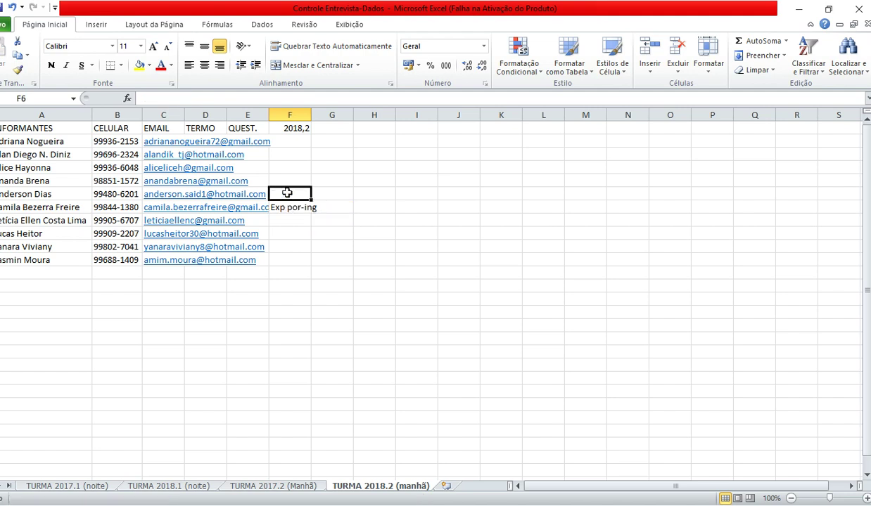
Copy the "Exp por-ing" entry from F7 into F8 on the TURMA 2018.2 (manhã) sheet and select F9
{"action": "left_click", "coordinate": [295, 220]}
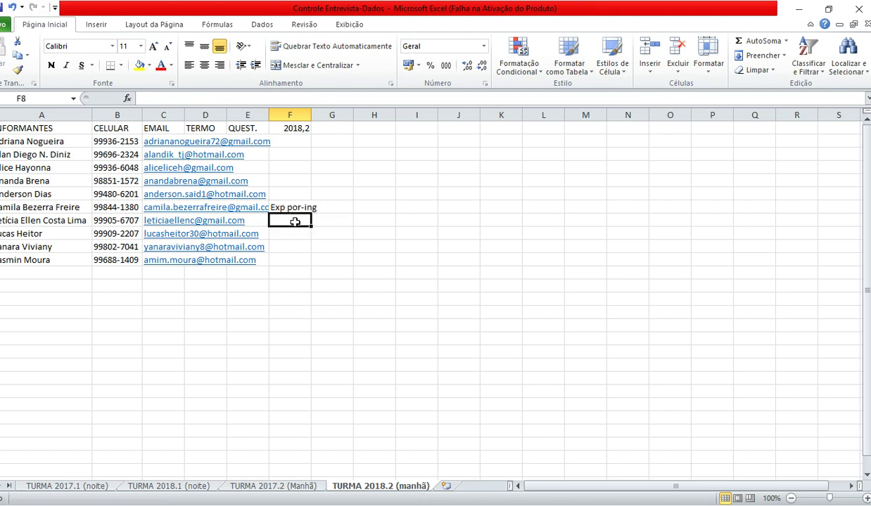
{"action": "left_click", "coordinate": [291, 207]}
{"action": "key", "text": "ctrl+c"}
{"action": "left_click", "coordinate": [291, 220]}
{"action": "key", "text": "ctrl+v"}
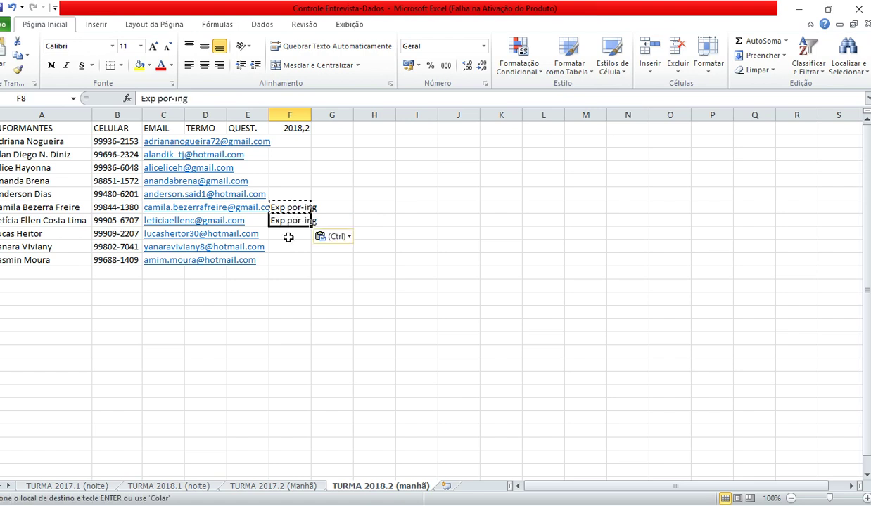
{"action": "left_click", "coordinate": [288, 238]}
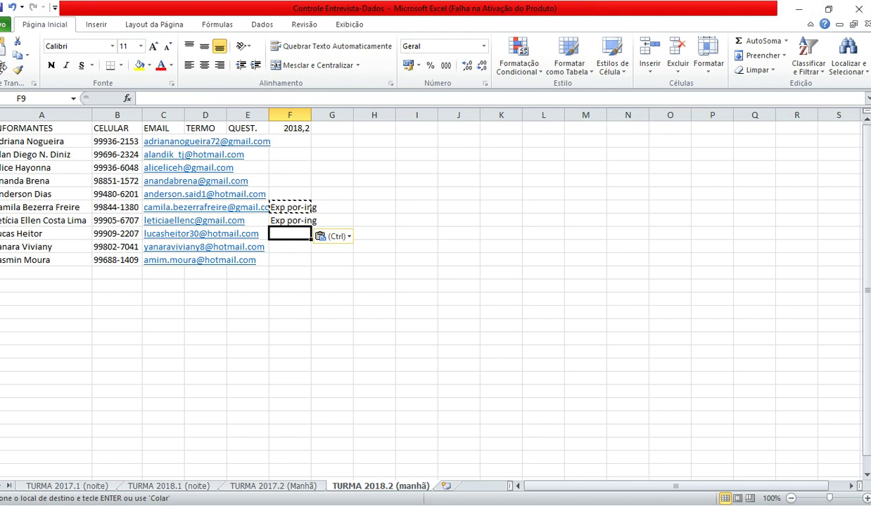
Switch to the Hangouts video call window
{"action": "mouse_move", "coordinate": [8, 52]}
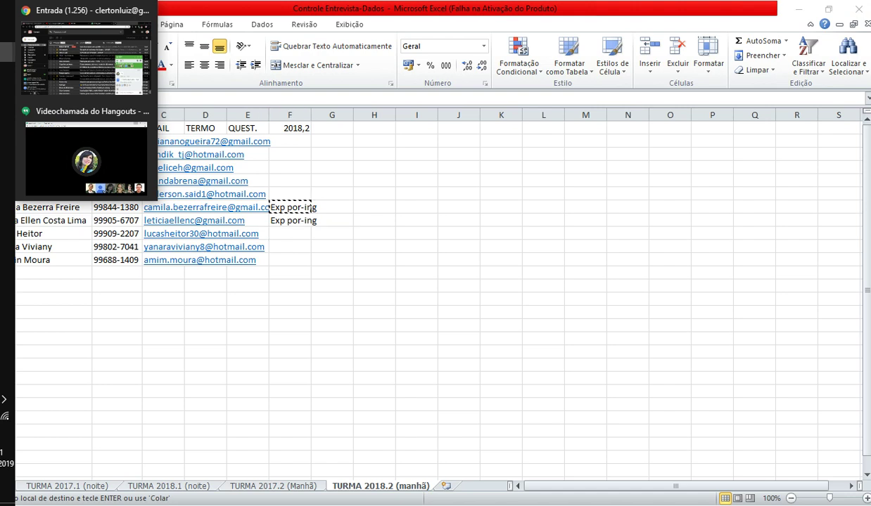
{"action": "left_click", "coordinate": [81, 156]}
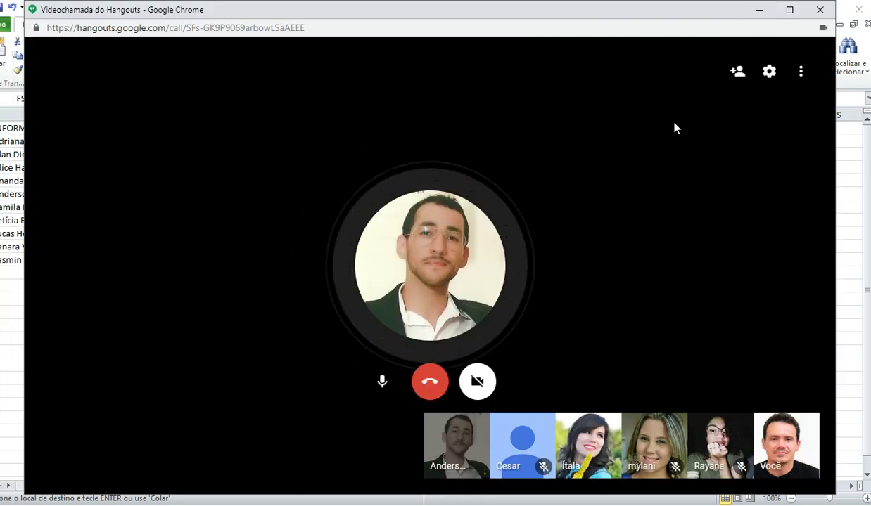